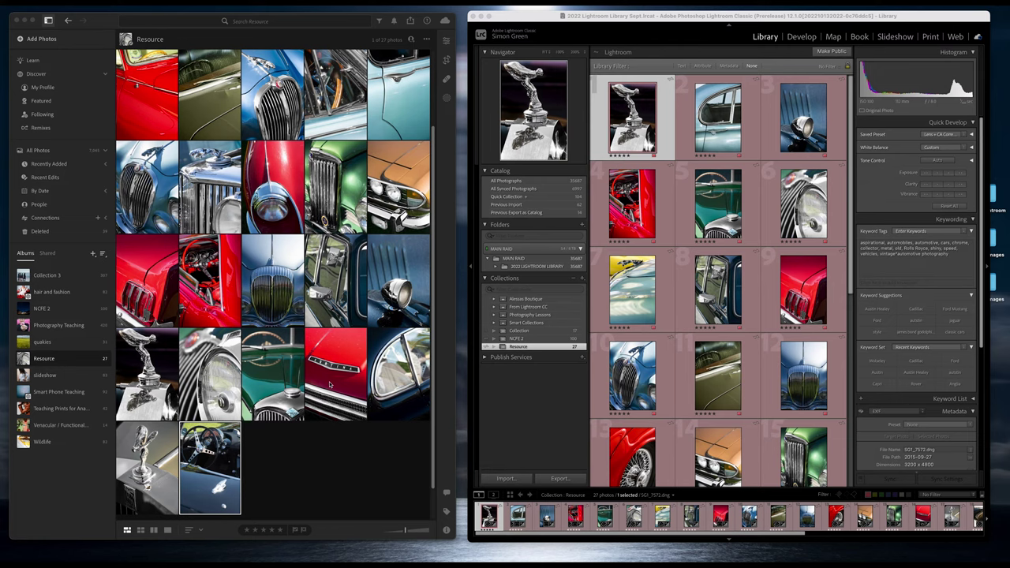
Step: Leave the web Resource album and open the hood-ornament photo in Lightroom Classic's Develop module
{"action": "key", "text": "super+Tab"}
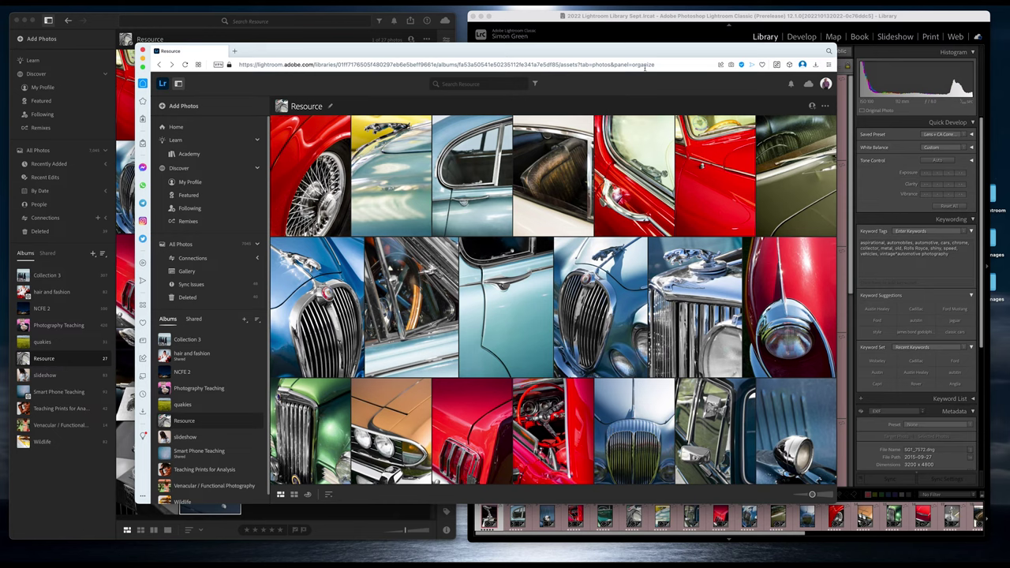
{"action": "key", "text": "super+h"}
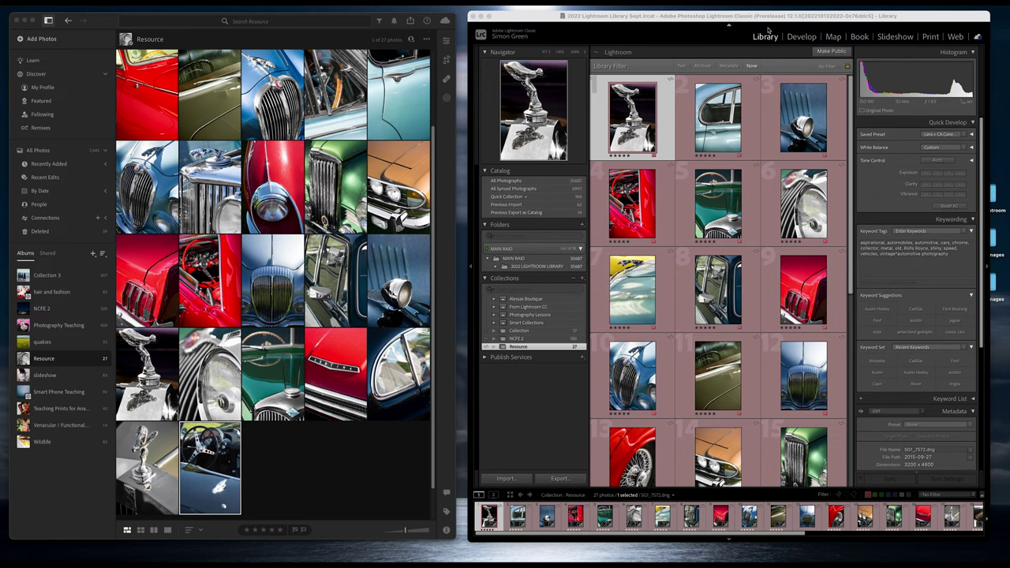
{"action": "left_click", "coordinate": [801, 38]}
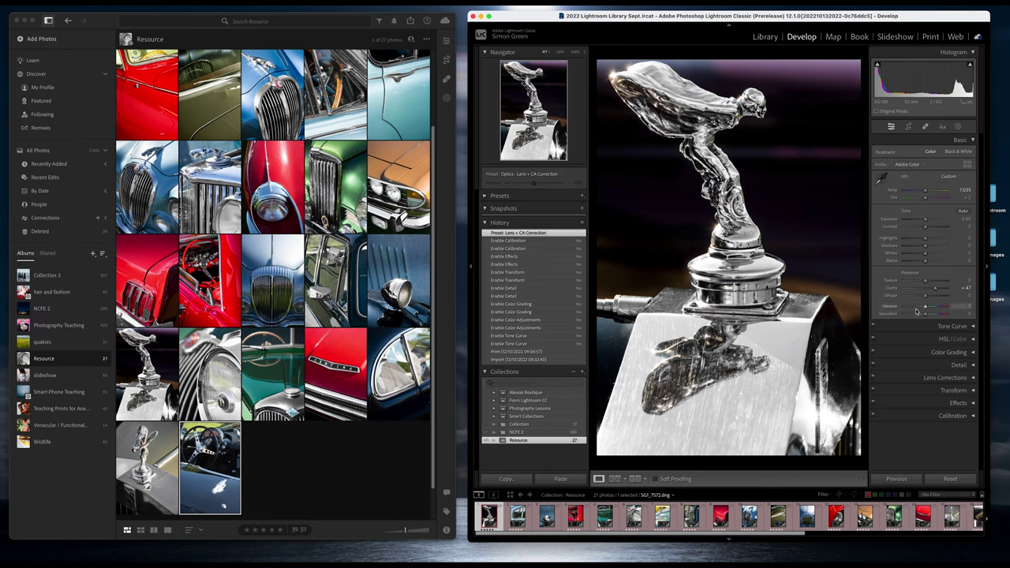
Step: Expand the Tone Curve and HSL/Color panels, return to Basic, then open the black car interior in Lightroom
{"action": "left_click", "coordinate": [947, 326]}
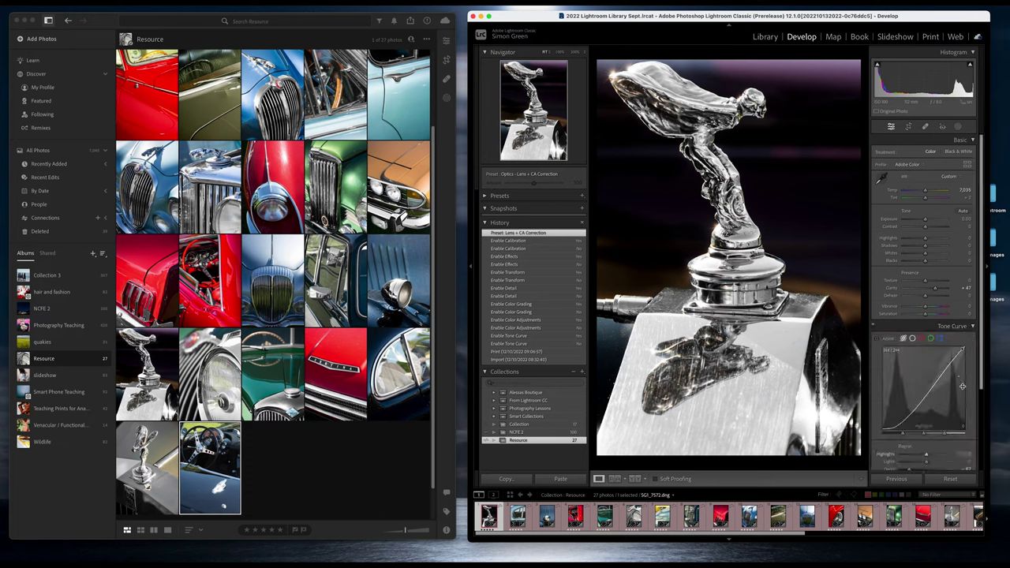
{"action": "scroll", "coordinate": [952, 374], "scroll_direction": "down", "scroll_amount": 3}
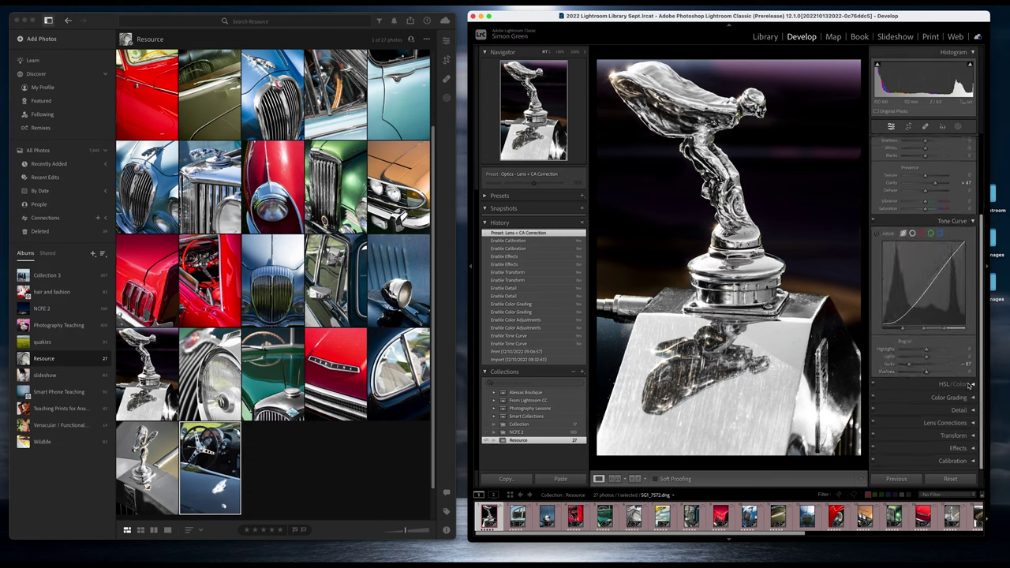
{"action": "left_click", "coordinate": [969, 385]}
{"action": "scroll", "coordinate": [922, 252], "scroll_direction": "up", "scroll_amount": 4}
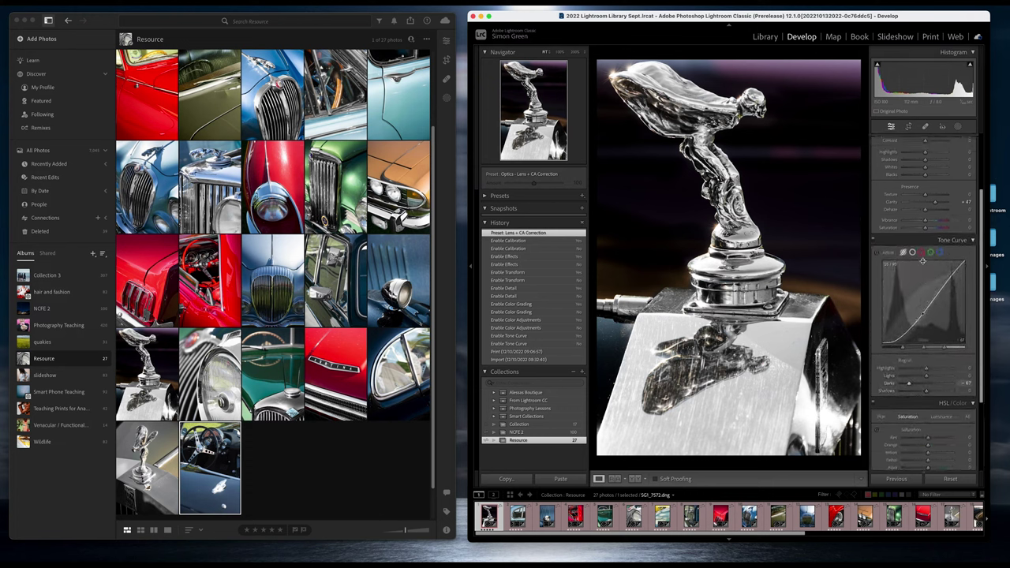
{"action": "scroll", "coordinate": [924, 265], "scroll_direction": "up", "scroll_amount": 1}
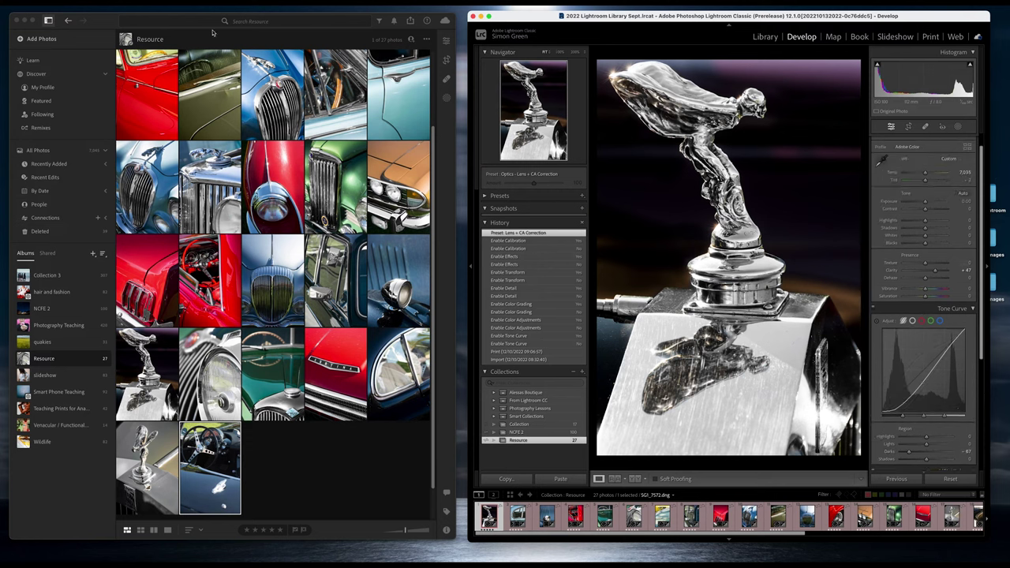
{"action": "left_click", "coordinate": [447, 42]}
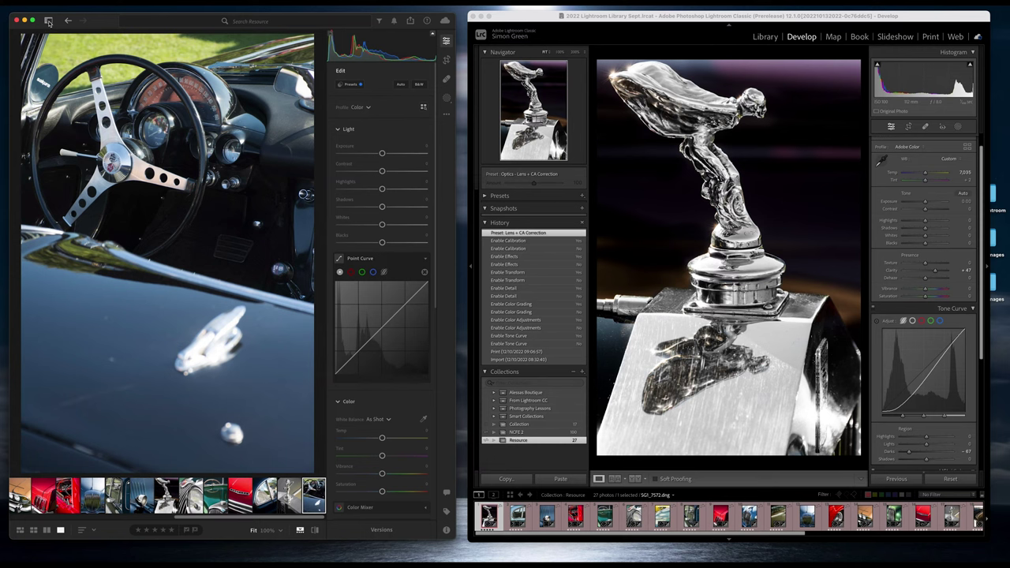
Step: Return Lightroom to its Edit panel, expand Classic's Presets panel, and show Lightroom's presets for the black car
{"action": "left_click", "coordinate": [48, 21]}
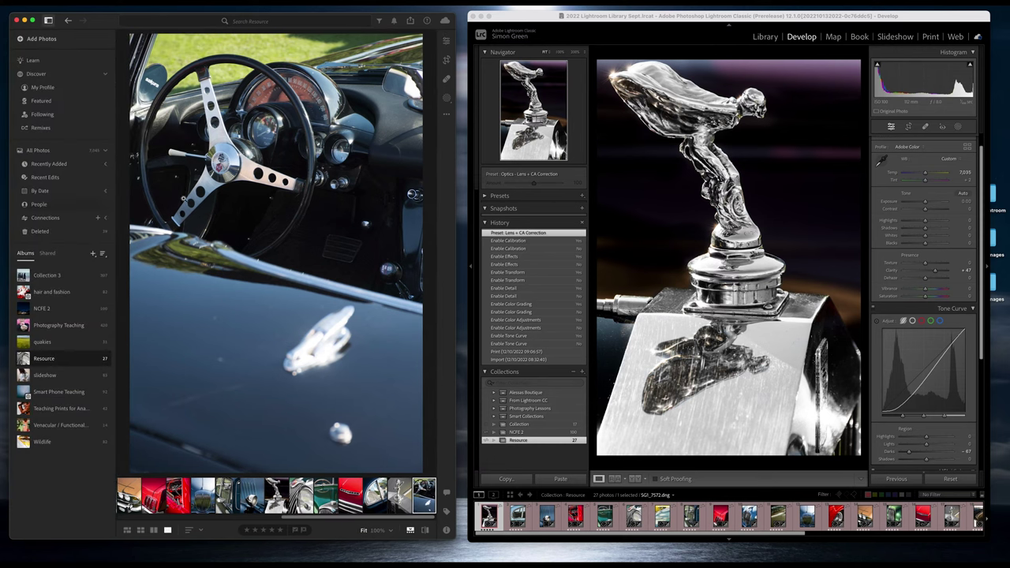
{"action": "left_click", "coordinate": [446, 41]}
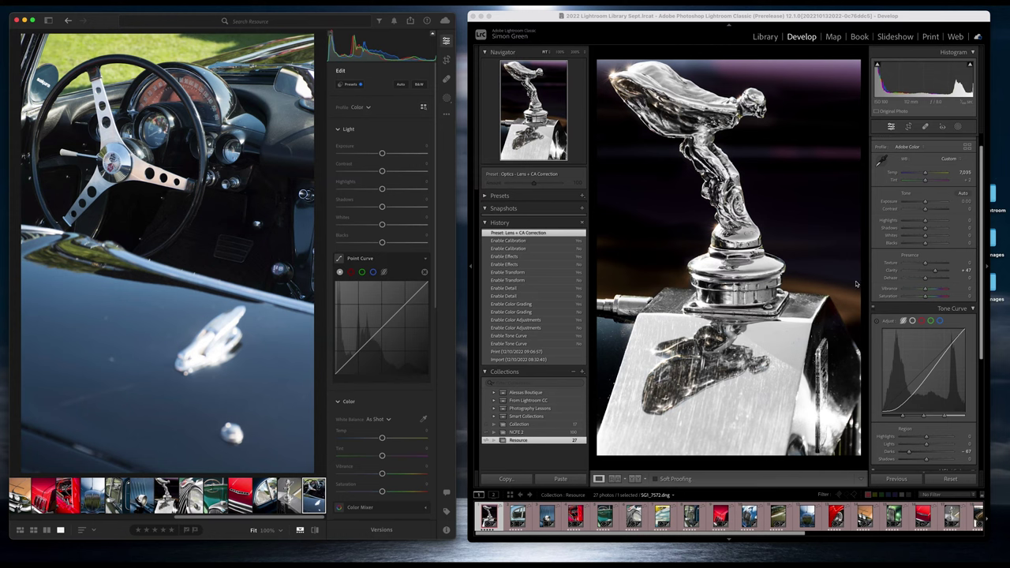
{"action": "left_click", "coordinate": [500, 195]}
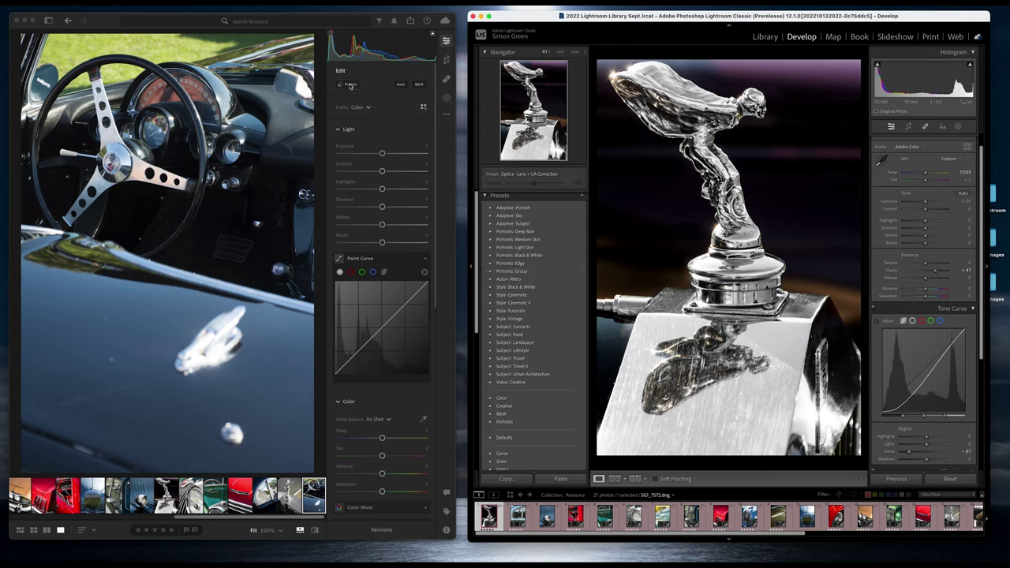
{"action": "left_click", "coordinate": [351, 85]}
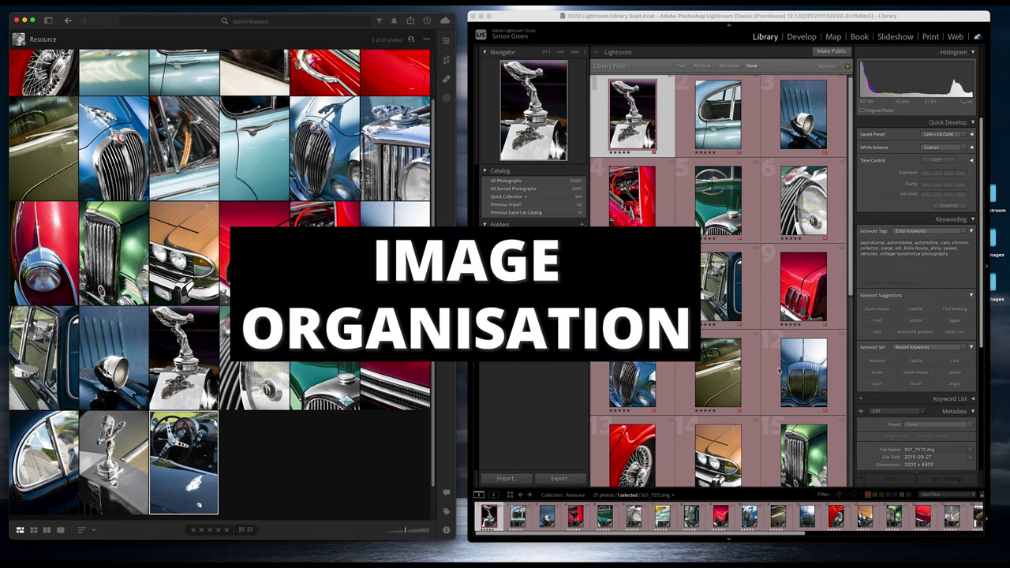
{"action": "scroll", "coordinate": [779, 380], "scroll_direction": "down", "scroll_amount": 1}
{"action": "scroll", "coordinate": [801, 379], "scroll_direction": "down", "scroll_amount": 1}
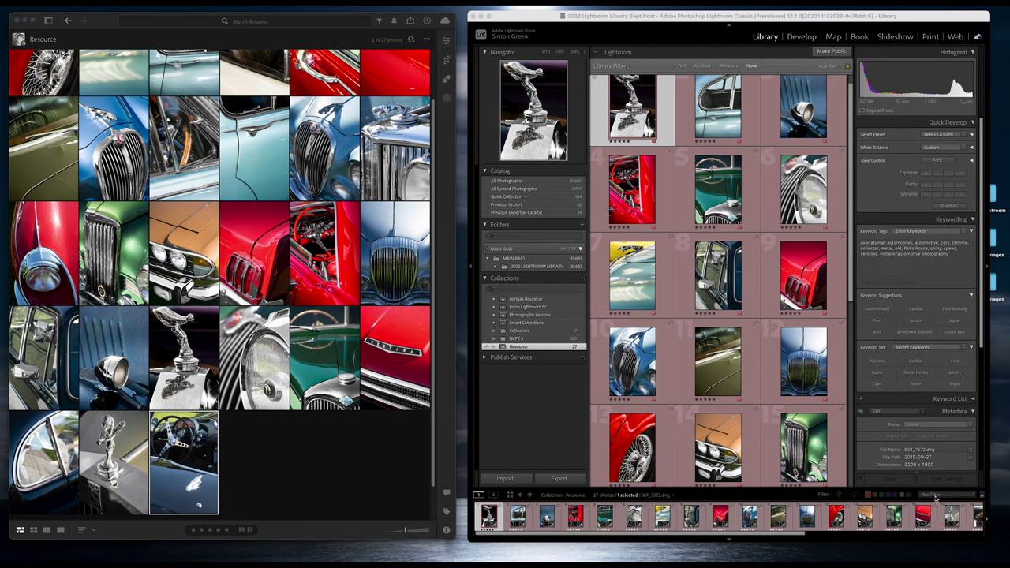
Step: Filter the Resource filmstrip to Flagged photos, then clear the flag filter to show all 27
{"action": "left_click", "coordinate": [937, 498]}
{"action": "left_click", "coordinate": [939, 546]}
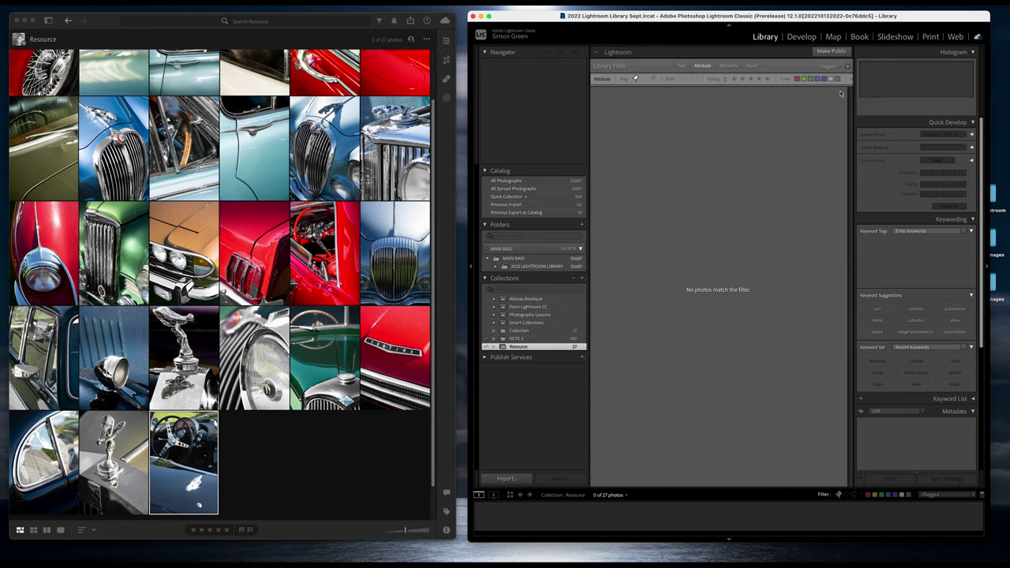
{"action": "left_click", "coordinate": [794, 79]}
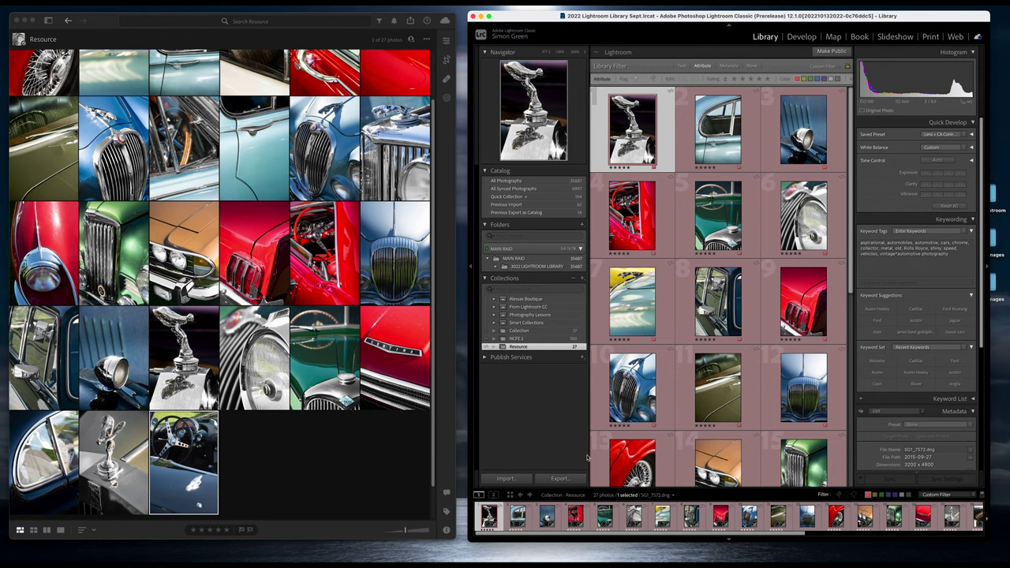
{"action": "scroll", "coordinate": [804, 316], "scroll_direction": "down", "scroll_amount": 1}
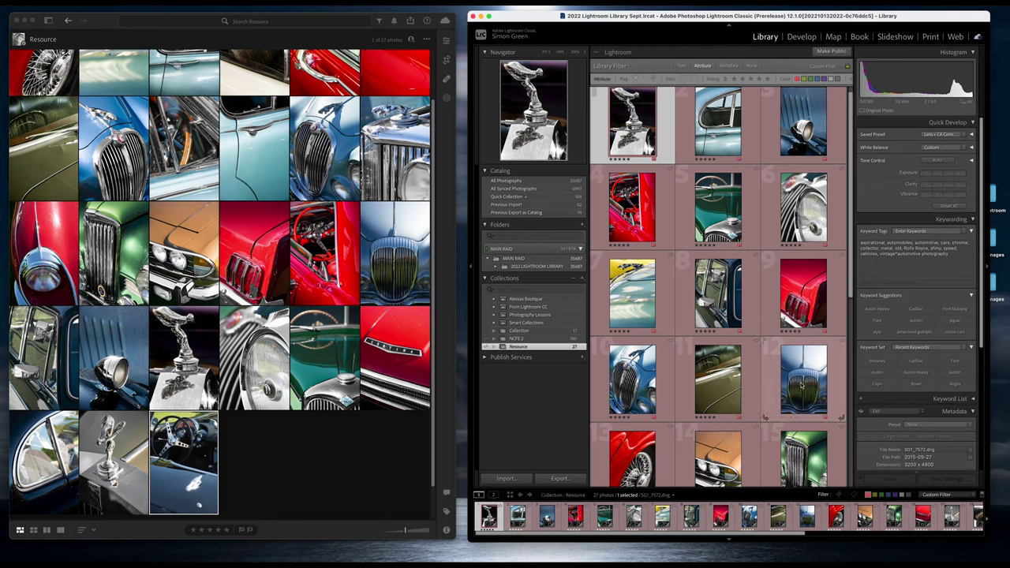
{"action": "scroll", "coordinate": [904, 300], "scroll_direction": "down", "scroll_amount": 3}
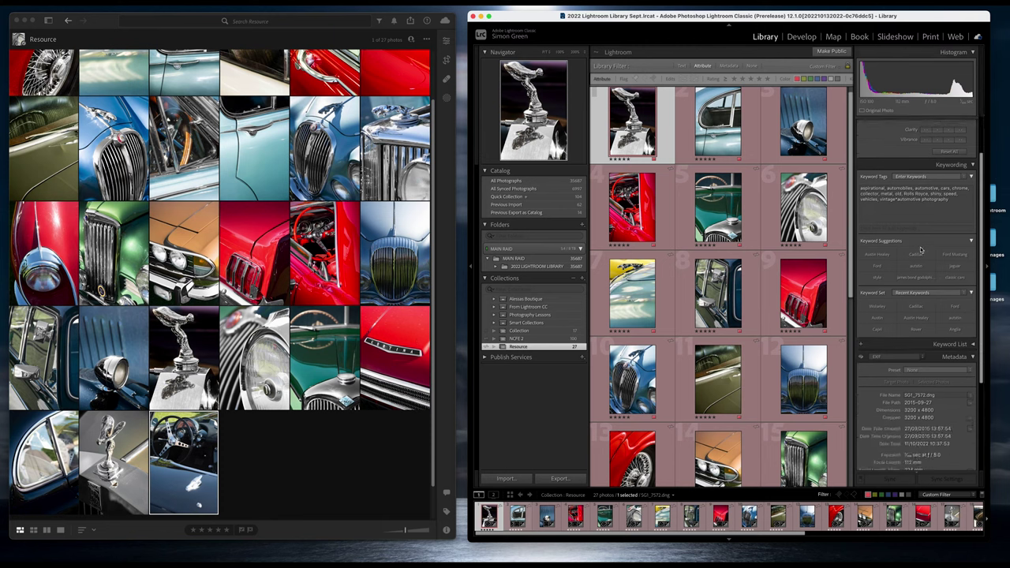
{"action": "left_click_drag", "start_coordinate": [981, 221], "coordinate": [975, 198]}
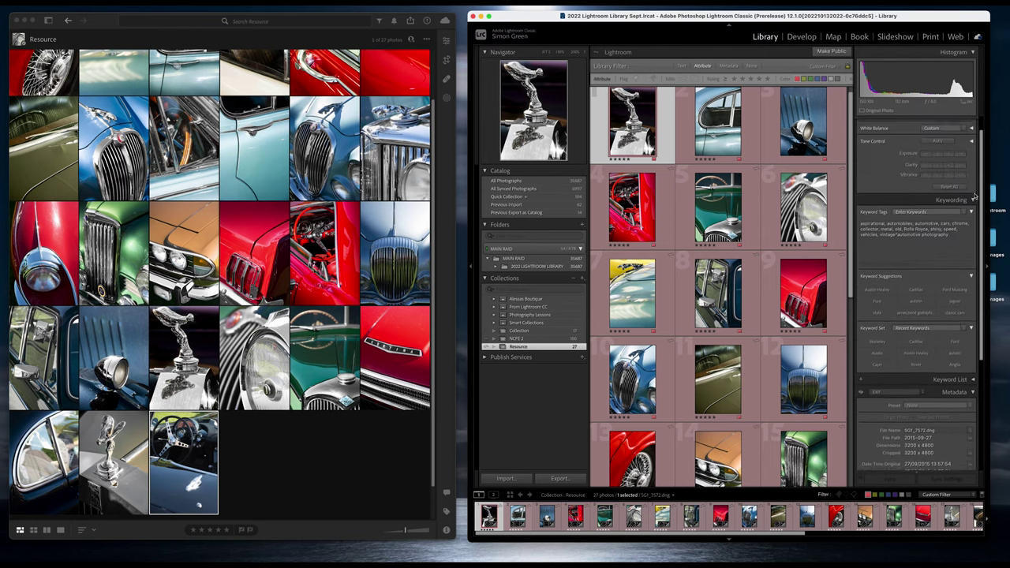
{"action": "scroll", "coordinate": [975, 198], "scroll_direction": "up", "scroll_amount": 1}
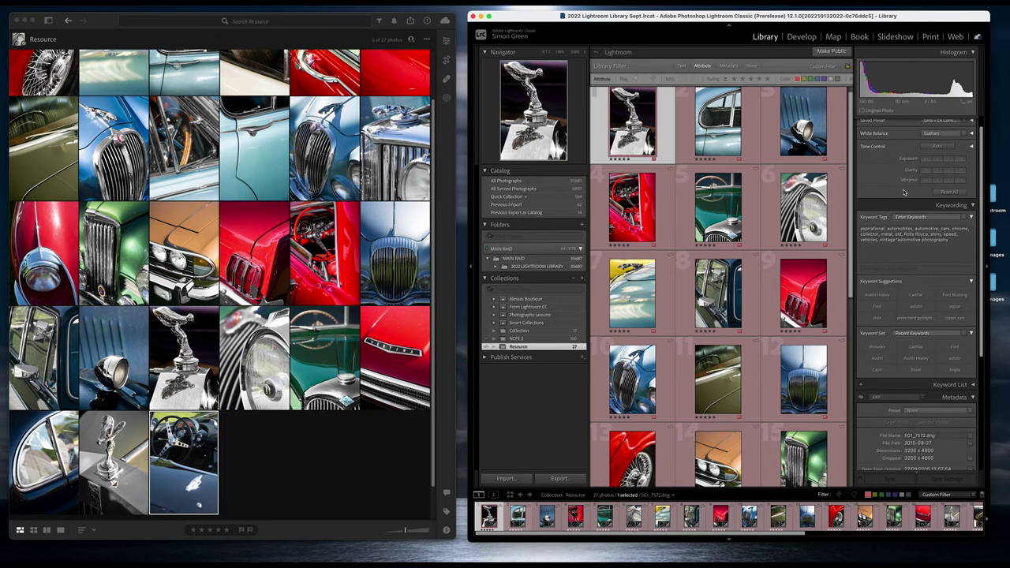
{"action": "scroll", "coordinate": [905, 192], "scroll_direction": "up", "scroll_amount": 2}
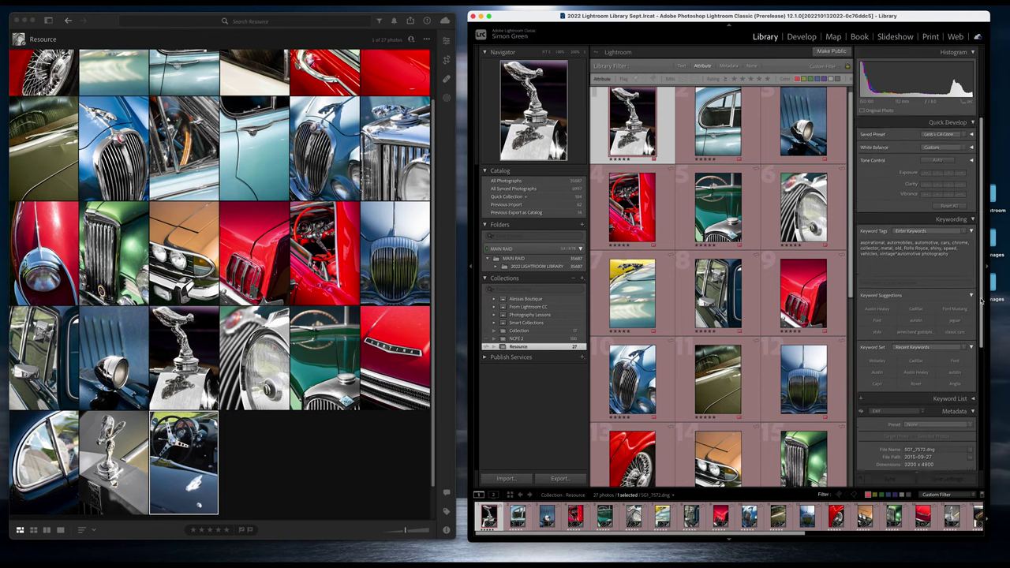
{"action": "scroll", "coordinate": [982, 300], "scroll_direction": "down", "scroll_amount": 3}
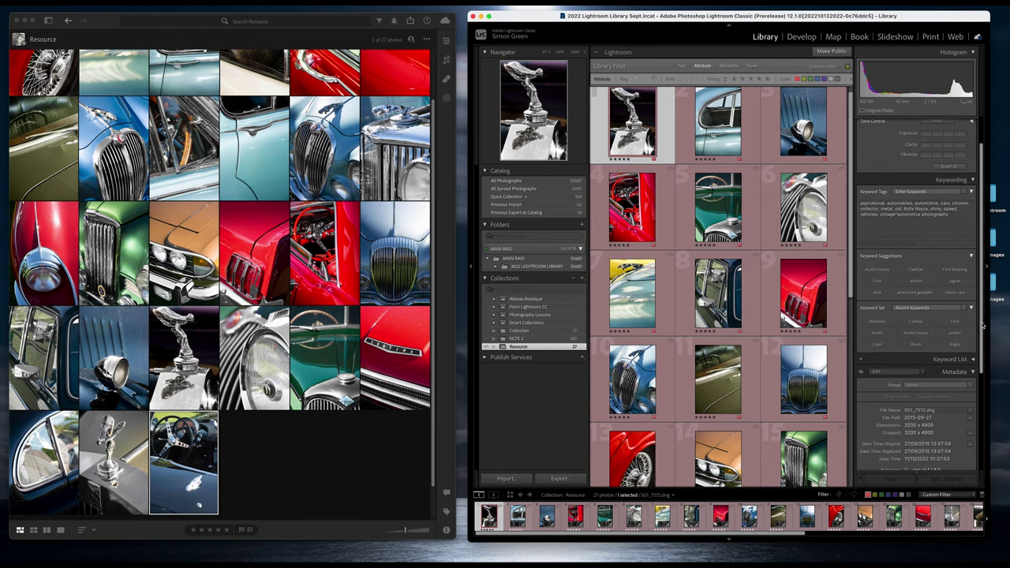
{"action": "scroll", "coordinate": [983, 324], "scroll_direction": "up", "scroll_amount": 1}
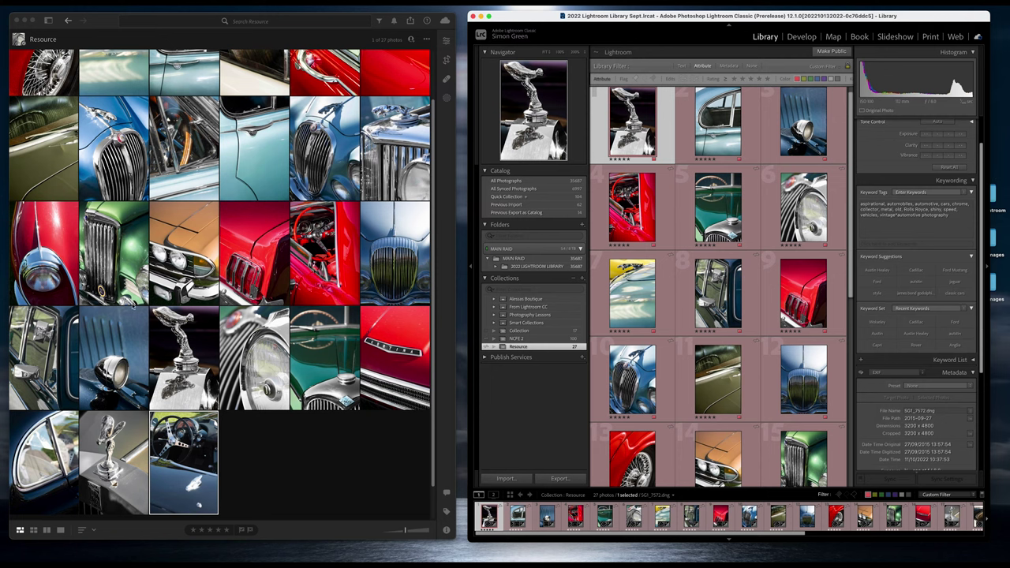
Step: Cycle twice through the Info, Keywords and Activity panels, then switch Classic to the Map module
{"action": "left_click", "coordinate": [447, 532]}
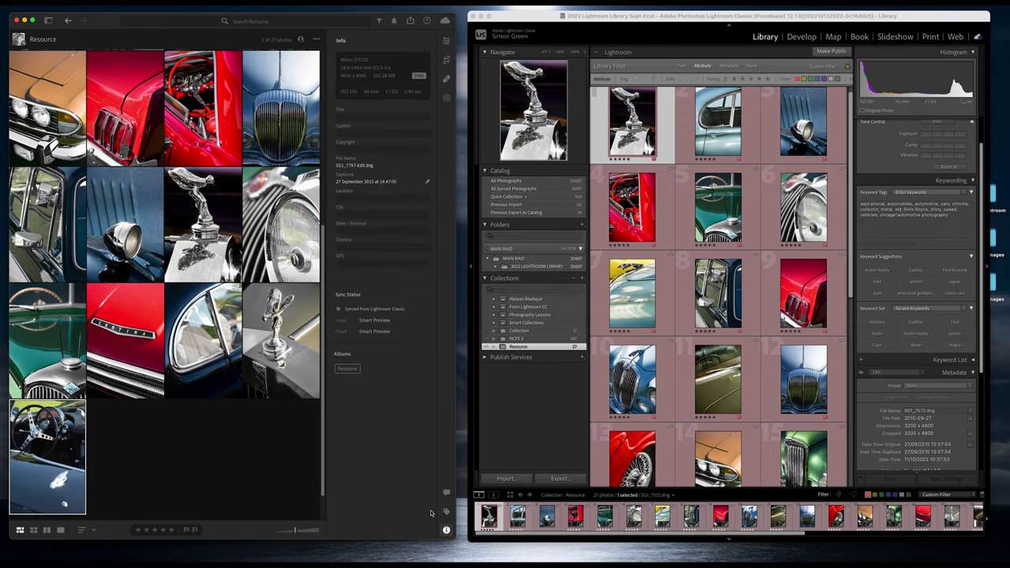
{"action": "left_click", "coordinate": [446, 512]}
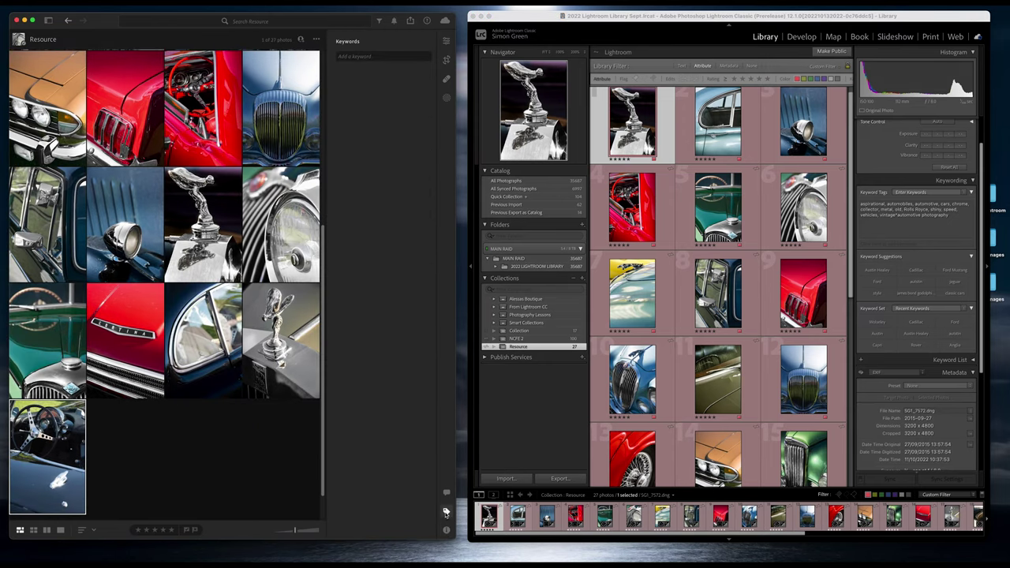
{"action": "left_click", "coordinate": [447, 493]}
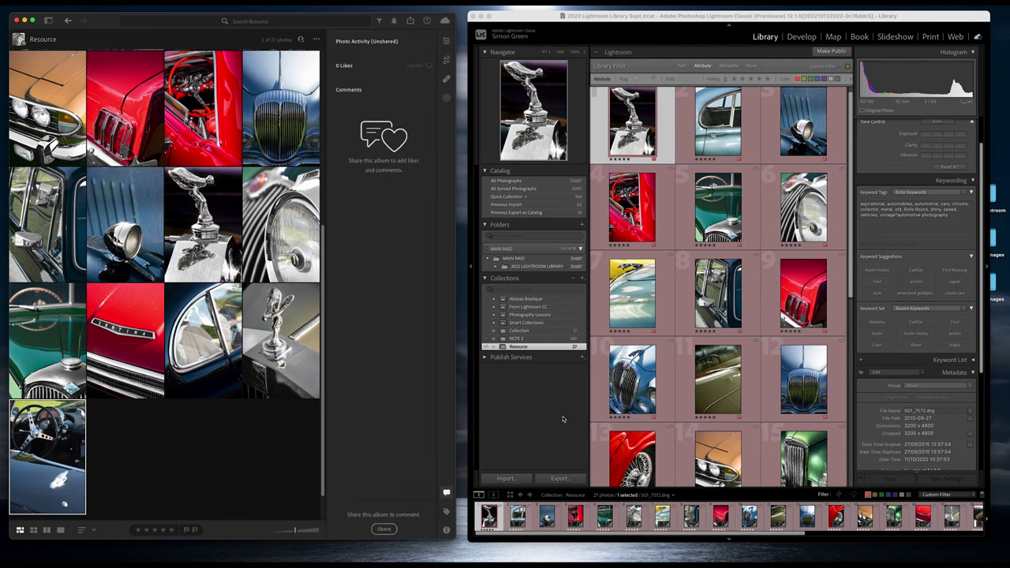
{"action": "left_click", "coordinate": [447, 530]}
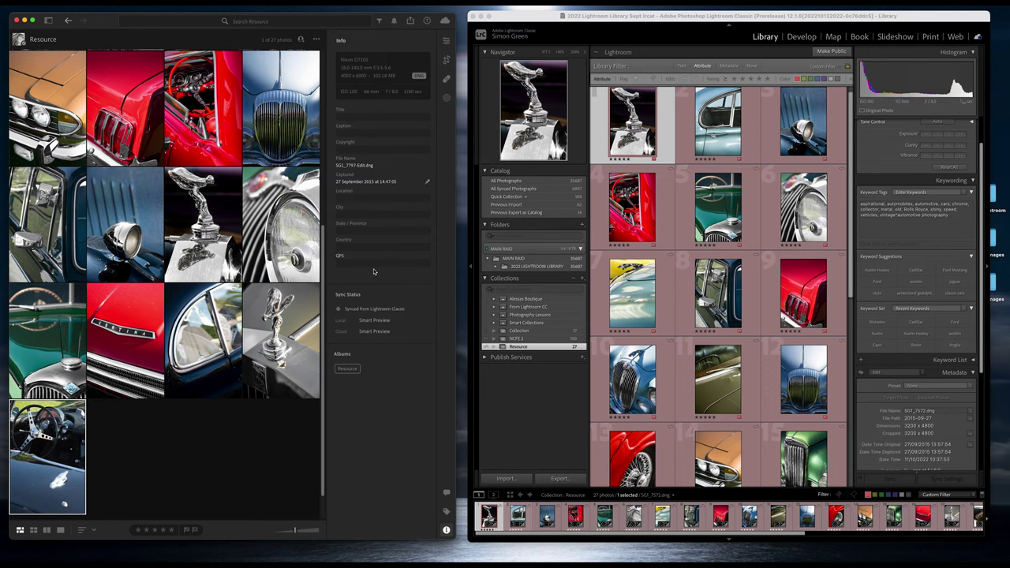
{"action": "left_click", "coordinate": [446, 512]}
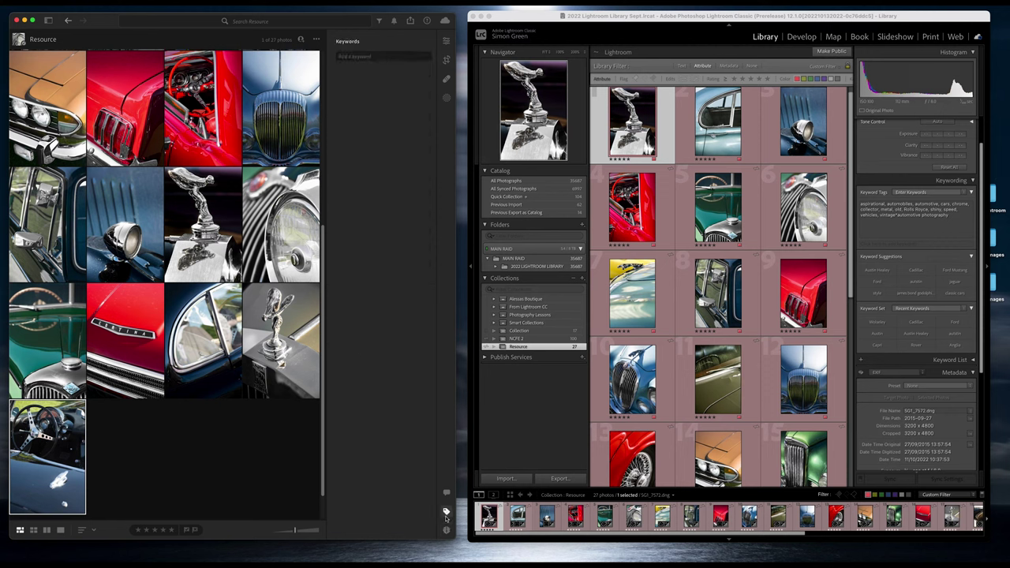
{"action": "left_click", "coordinate": [446, 493]}
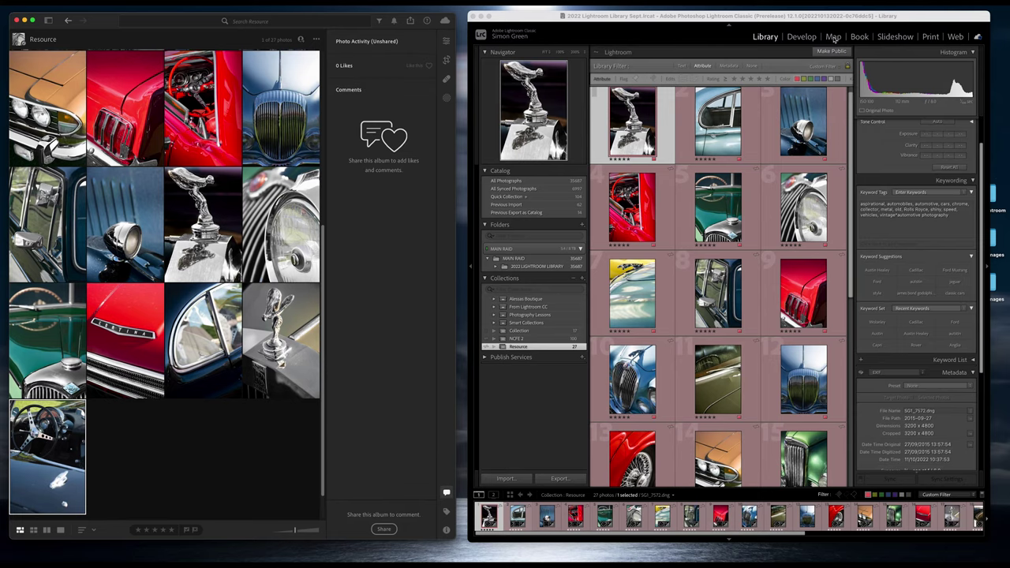
{"action": "left_click", "coordinate": [834, 37]}
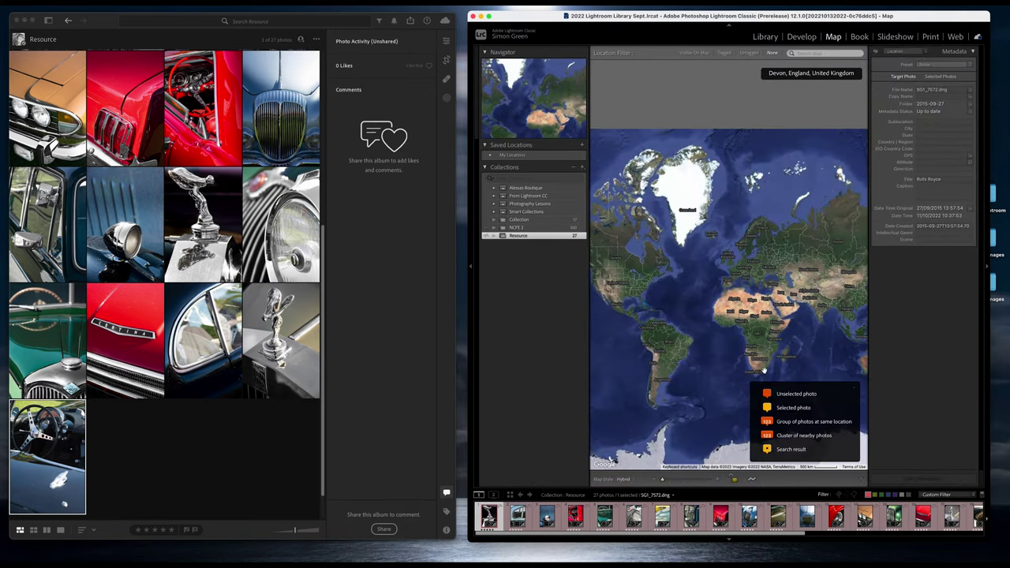
Step: Switch Classic to Book, view the book output types, then move to the Slideshow module
{"action": "left_click", "coordinate": [858, 39]}
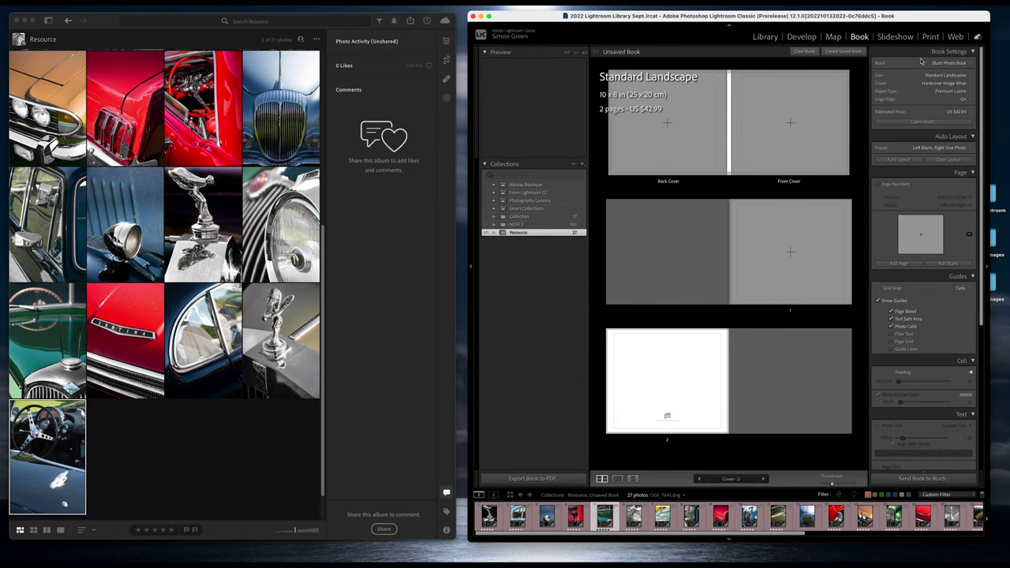
{"action": "left_click", "coordinate": [949, 63]}
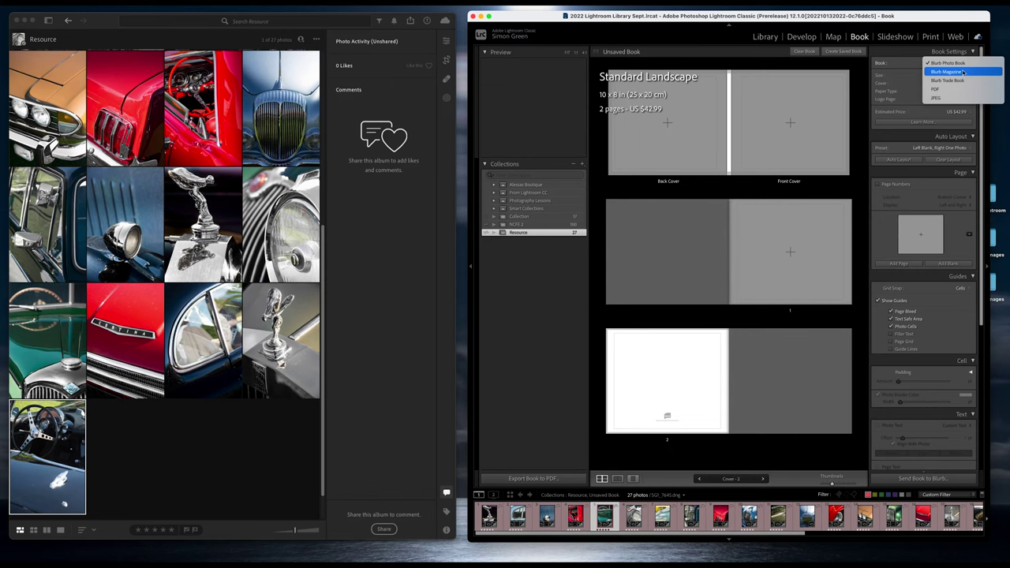
{"action": "left_click", "coordinate": [895, 37]}
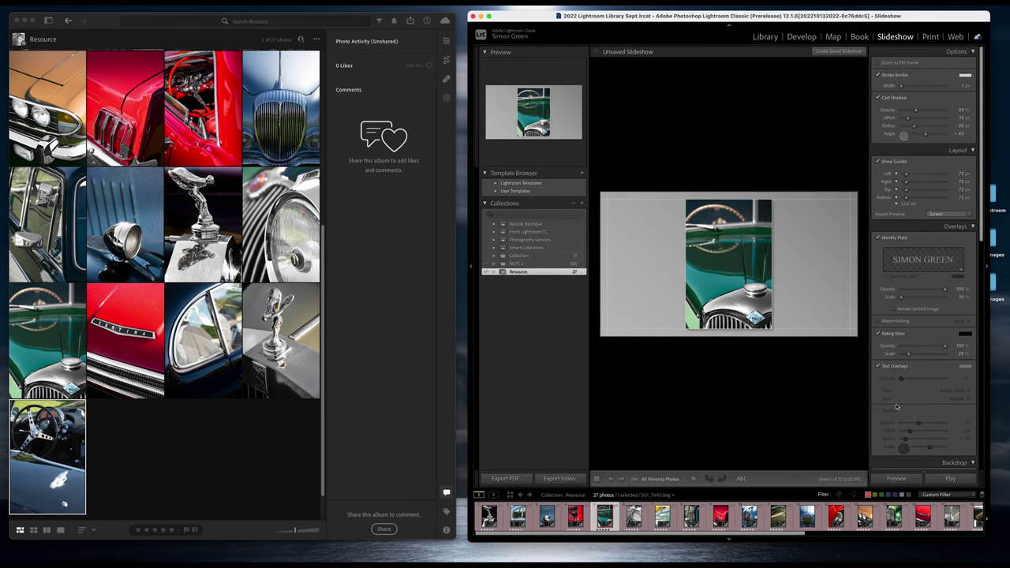
{"action": "scroll", "coordinate": [897, 406], "scroll_direction": "down", "scroll_amount": 2}
Step: In Print, select all 27 Resource photos for a four-page, eight-per-page A4 contact sheet
{"action": "mouse_move", "coordinate": [985, 229]}
{"action": "left_mouse_down"}
{"action": "mouse_move", "coordinate": [985, 429]}
{"action": "mouse_move", "coordinate": [985, 211]}
{"action": "left_mouse_up"}
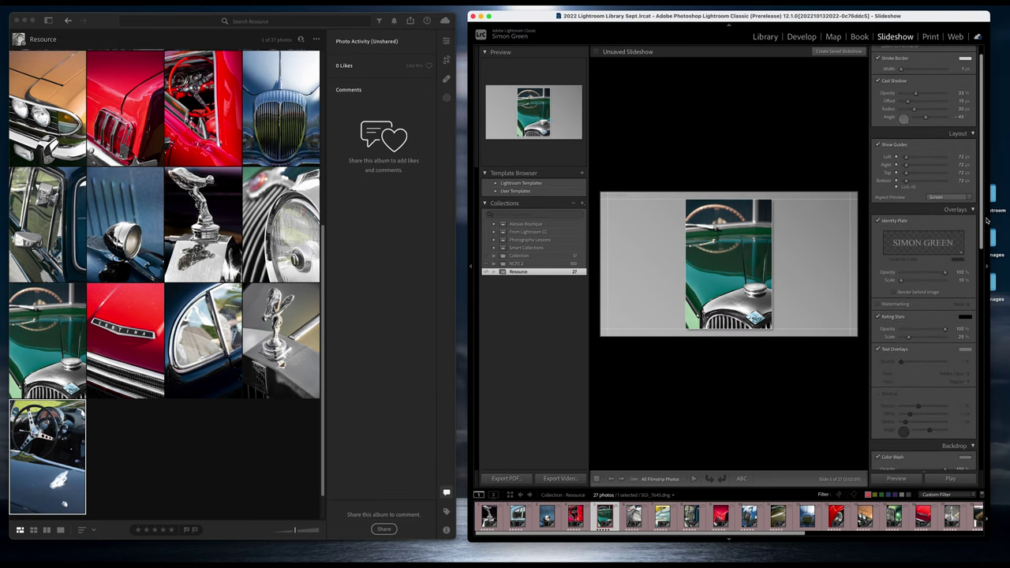
{"action": "left_click", "coordinate": [930, 37]}
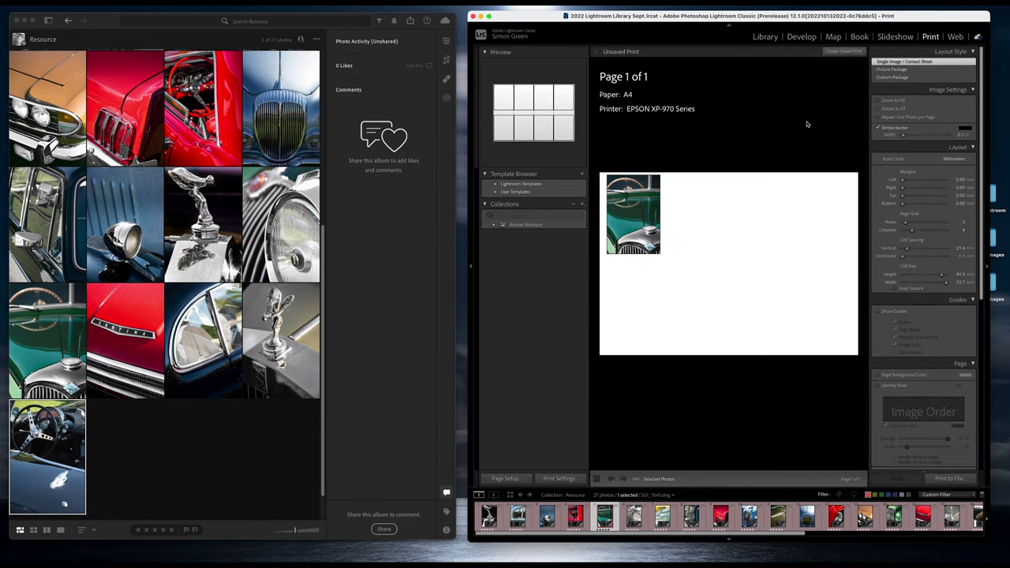
{"action": "left_click", "coordinate": [694, 518]}
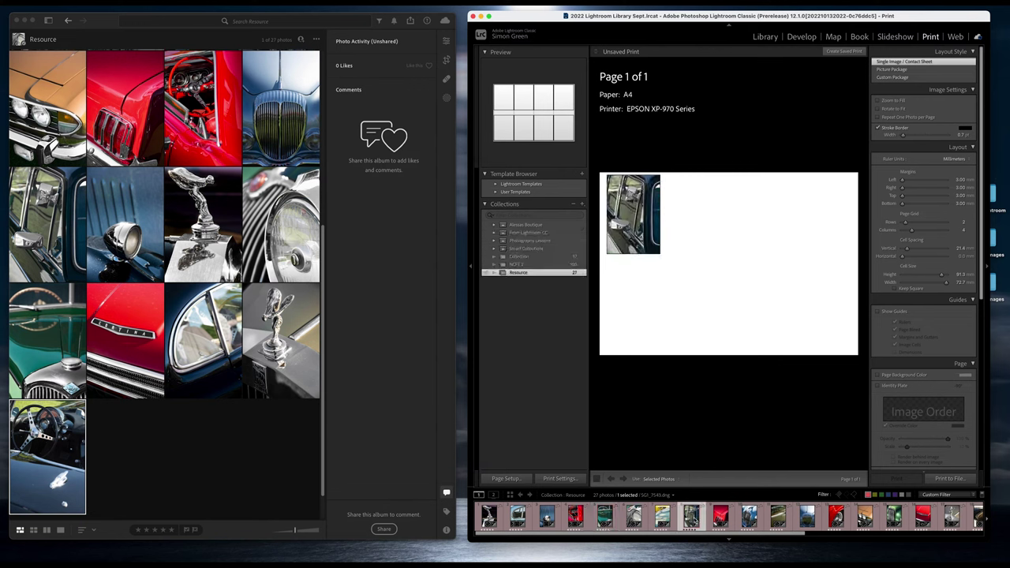
{"action": "key", "text": "super+a"}
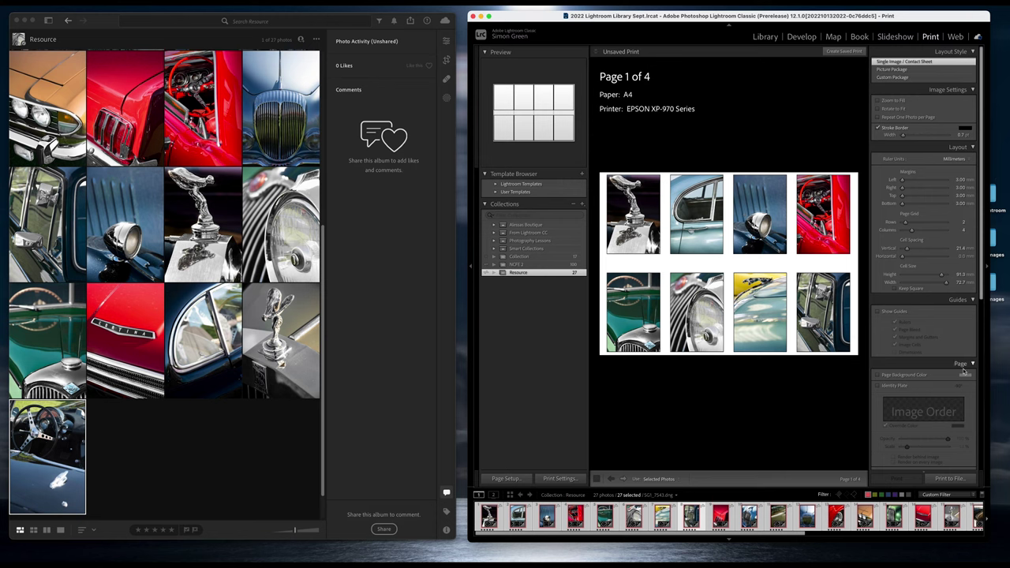
{"action": "scroll", "coordinate": [968, 370], "scroll_direction": "down", "scroll_amount": 2}
{"action": "scroll", "coordinate": [967, 370], "scroll_direction": "down", "scroll_amount": 10}
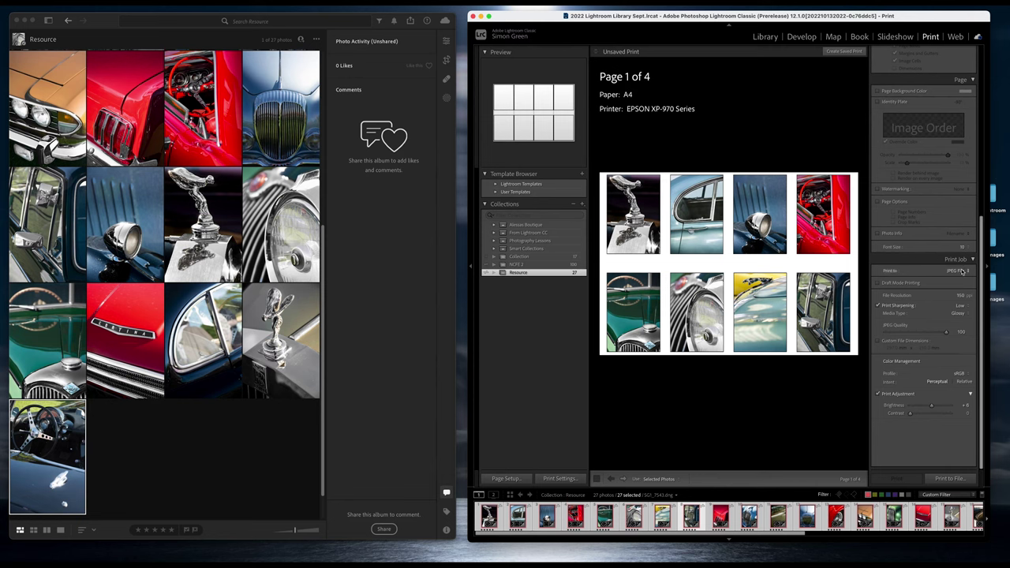
{"action": "scroll", "coordinate": [939, 250], "scroll_direction": "up", "scroll_amount": 5}
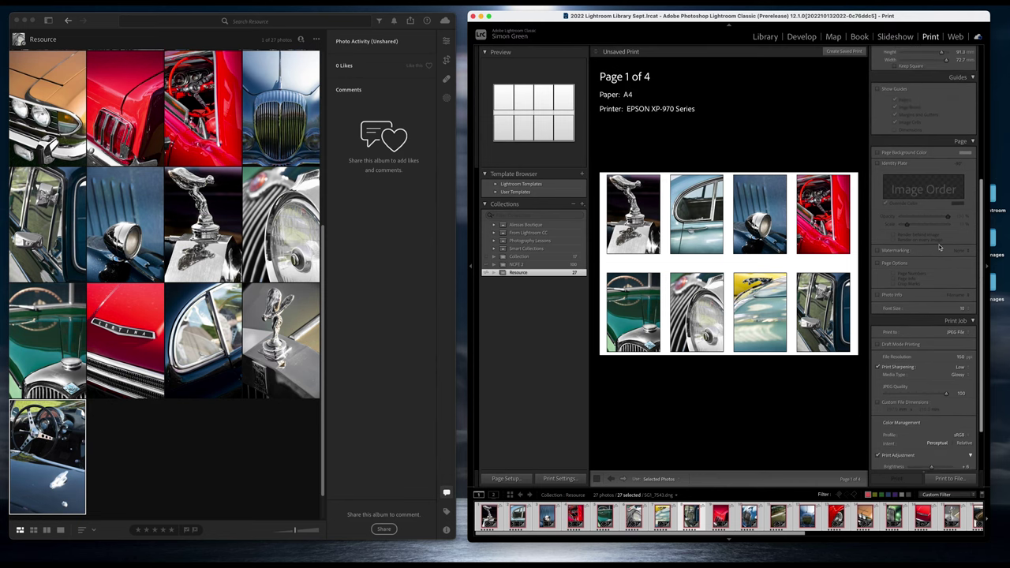
{"action": "scroll", "coordinate": [940, 250], "scroll_direction": "up", "scroll_amount": 2}
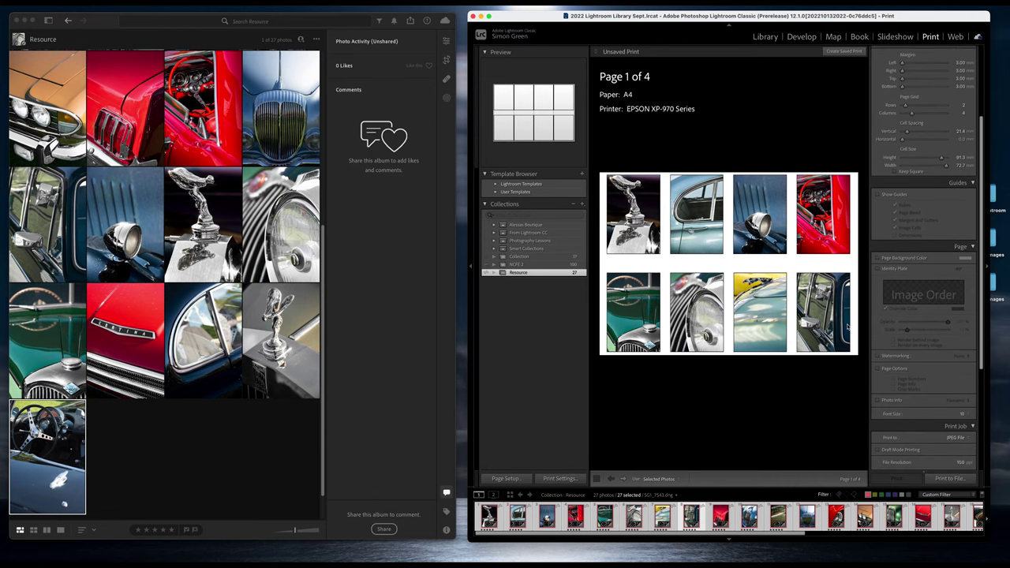
Step: Switch Classic to the Web module, dismiss the web gallery tip, and activate the Lightroom window
{"action": "left_click", "coordinate": [955, 37]}
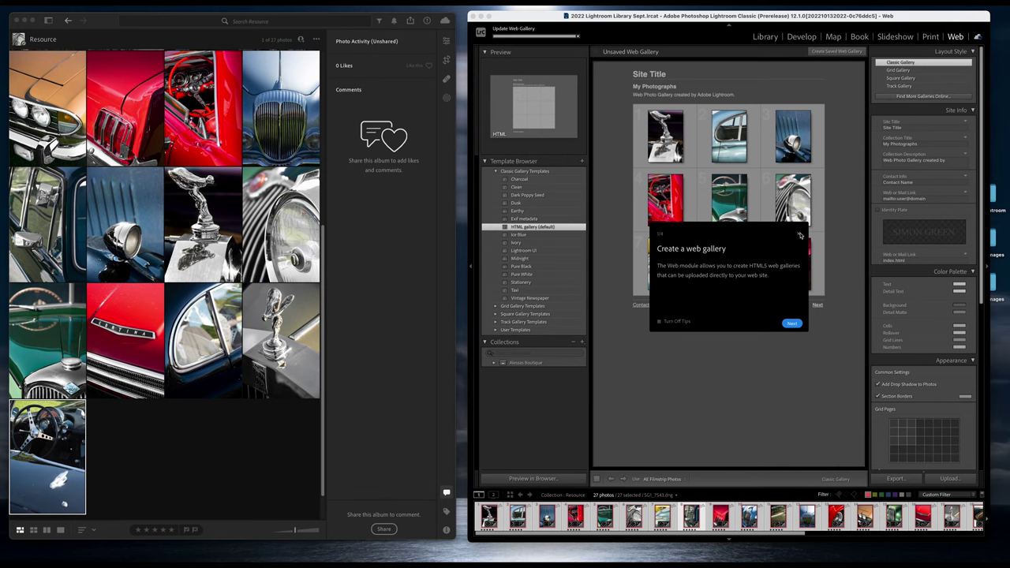
{"action": "left_click", "coordinate": [799, 234]}
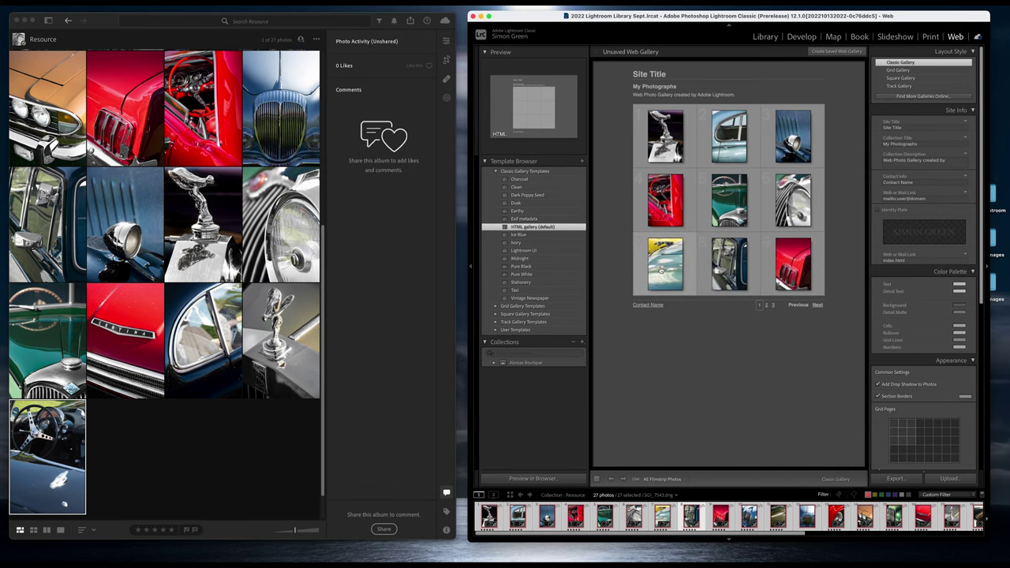
{"action": "left_click", "coordinate": [231, 183]}
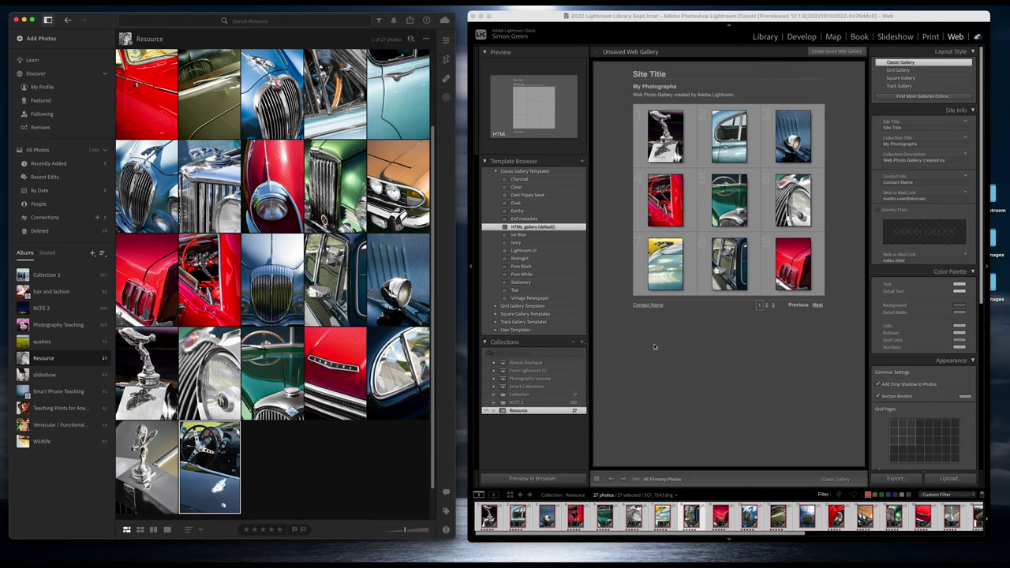
Step: Share Lightroom's Resource album to Adobe Portfolio via the album's Share To menu
{"action": "right_click", "coordinate": [56, 360]}
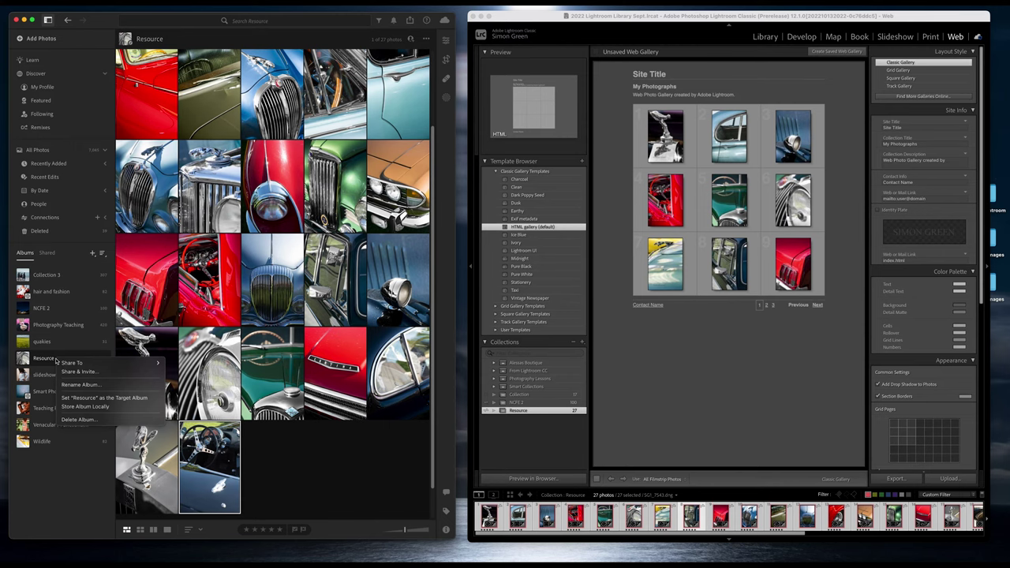
{"action": "mouse_move", "coordinate": [101, 363]}
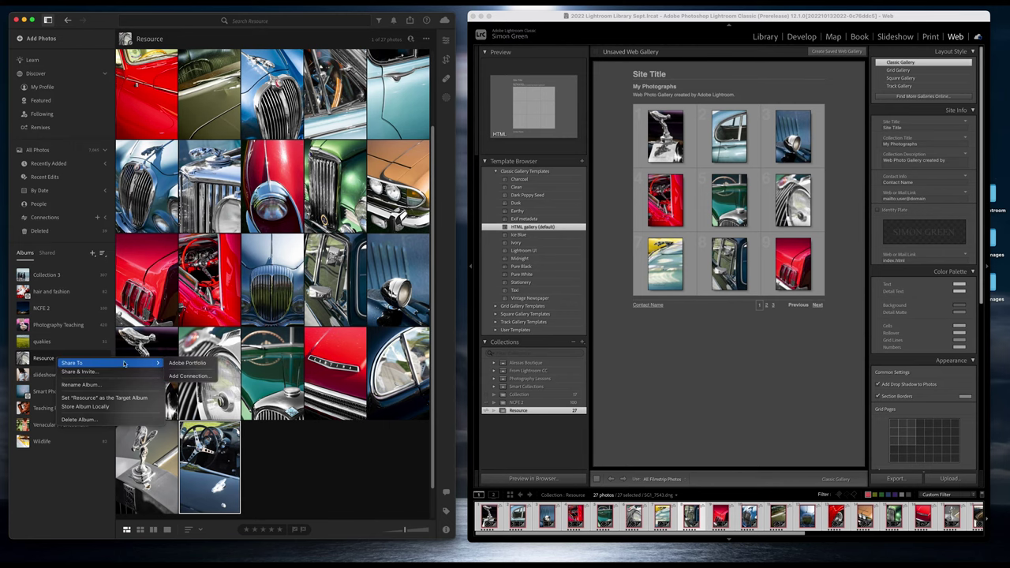
{"action": "left_click", "coordinate": [194, 364]}
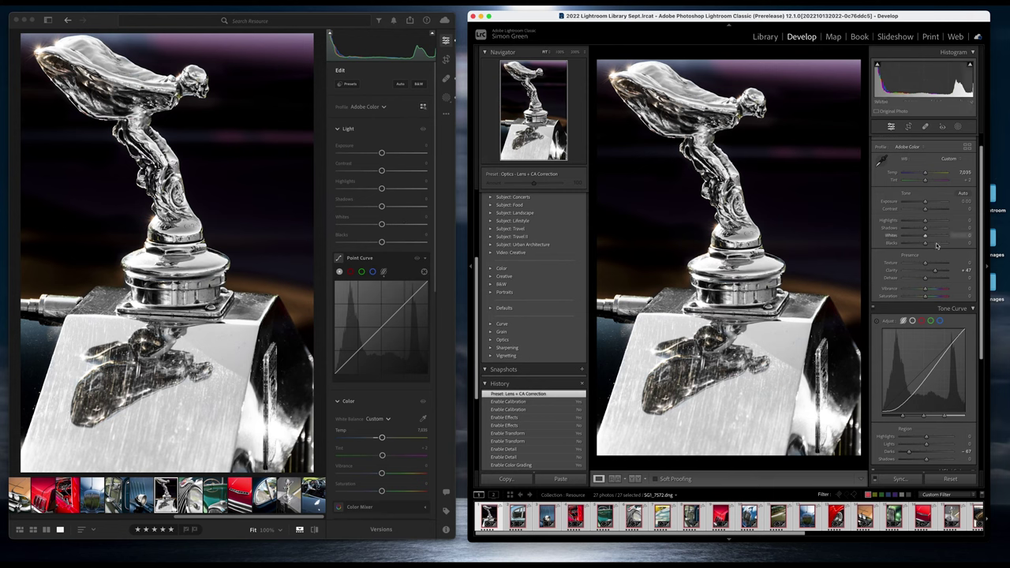
{"action": "scroll", "coordinate": [939, 258], "scroll_direction": "up", "scroll_amount": 1}
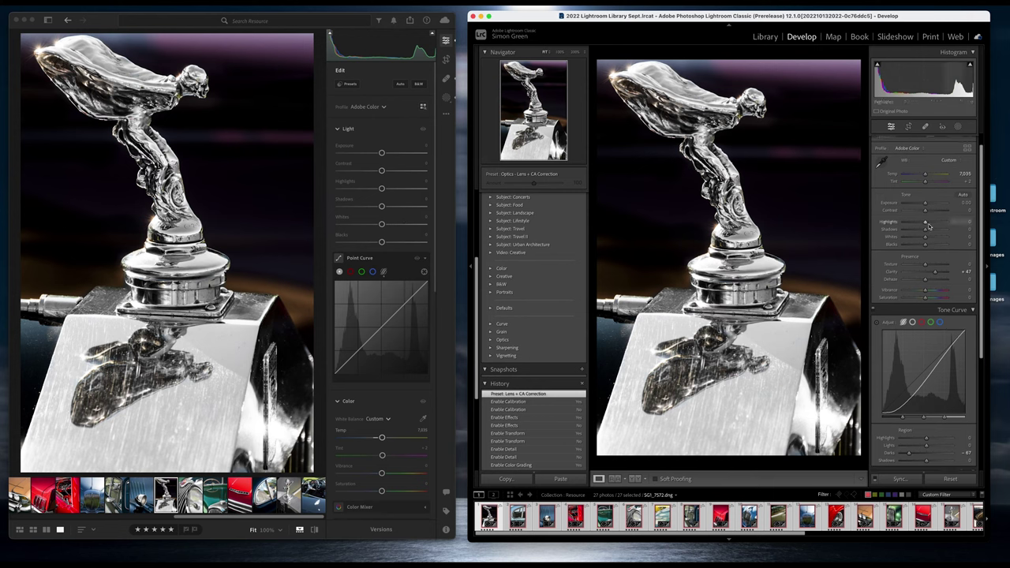
{"action": "scroll", "coordinate": [916, 222], "scroll_direction": "up", "scroll_amount": 2}
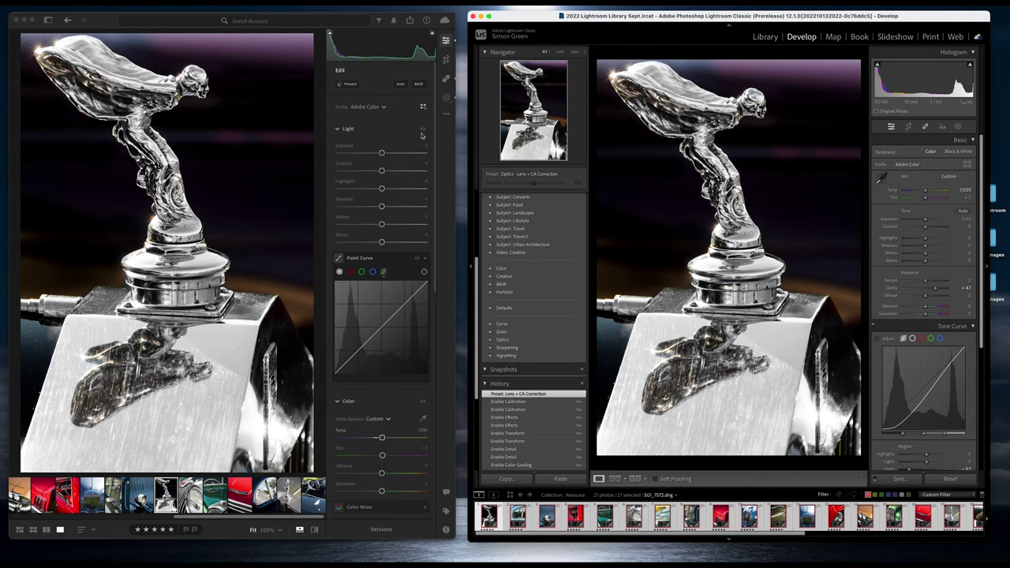
{"action": "scroll", "coordinate": [387, 301], "scroll_direction": "down", "scroll_amount": 10}
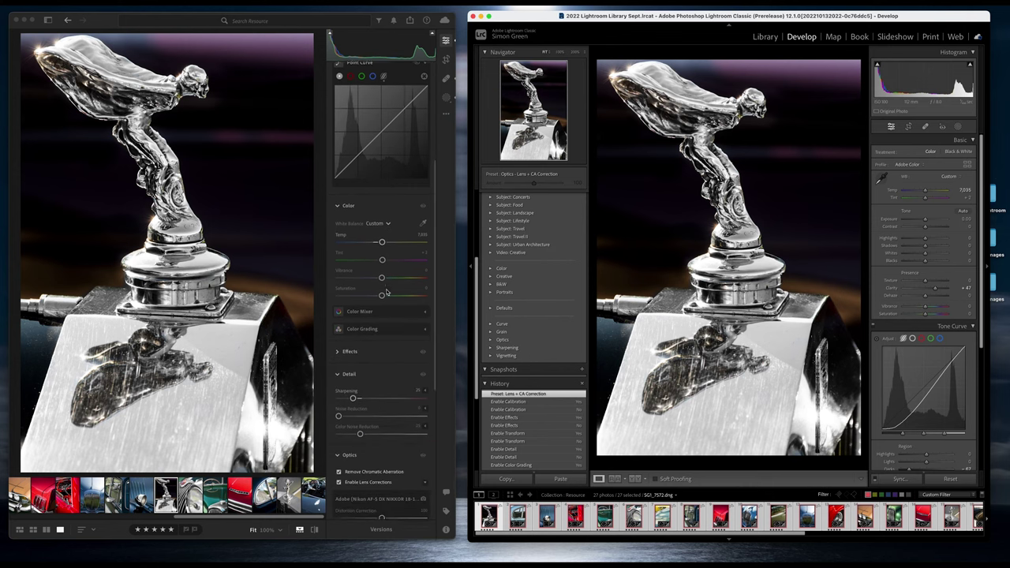
{"action": "scroll", "coordinate": [386, 293], "scroll_direction": "down", "scroll_amount": 4}
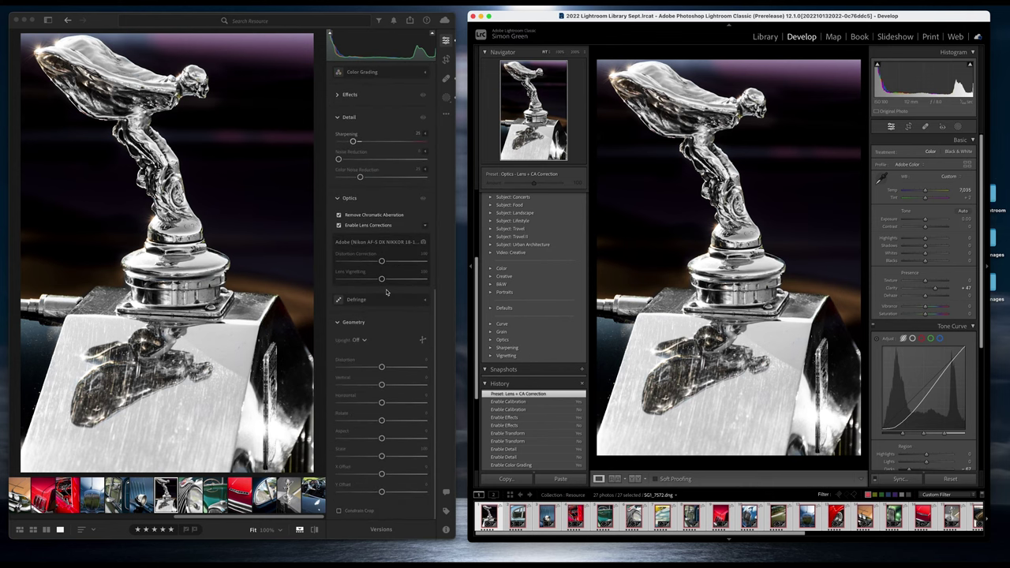